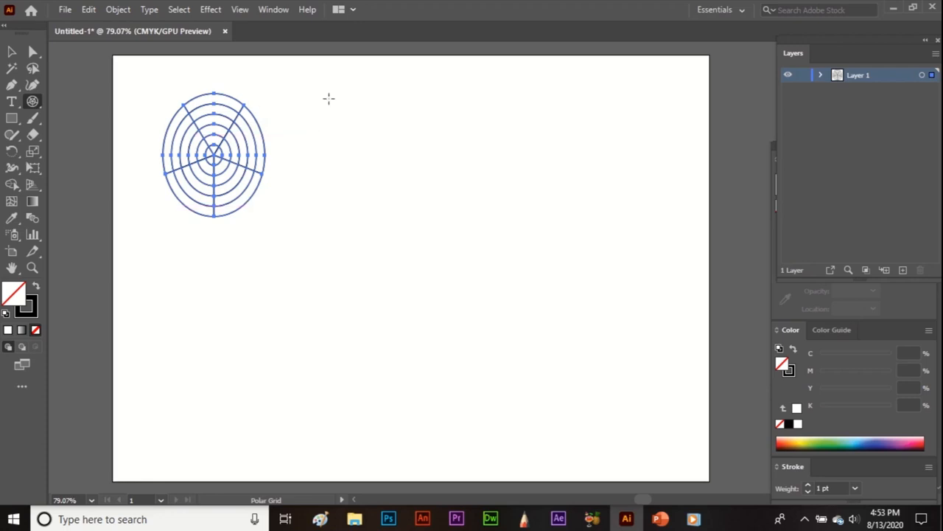
Draw a polar grid about 135 by 133 px beside the first one, with four concentric and five radial dividers.
{"action": "left_click_drag", "start_coordinate": [328, 97], "coordinate": [444, 210]}
{"action": "key", "text": "Up"}
{"action": "key", "text": "Up"}
{"action": "key", "text": "Up"}
{"action": "key", "text": "Up"}
{"action": "key", "text": "Up"}
{"action": "key", "text": "Down"}
{"action": "key", "text": "Down"}
{"action": "key", "text": "Down"}
{"action": "key", "text": "Down"}
{"action": "key", "text": "Left"}
{"action": "key", "text": "Left"}
{"action": "key", "text": "Right"}
{"action": "key", "text": "Right"}
{"action": "key", "text": "Right"}
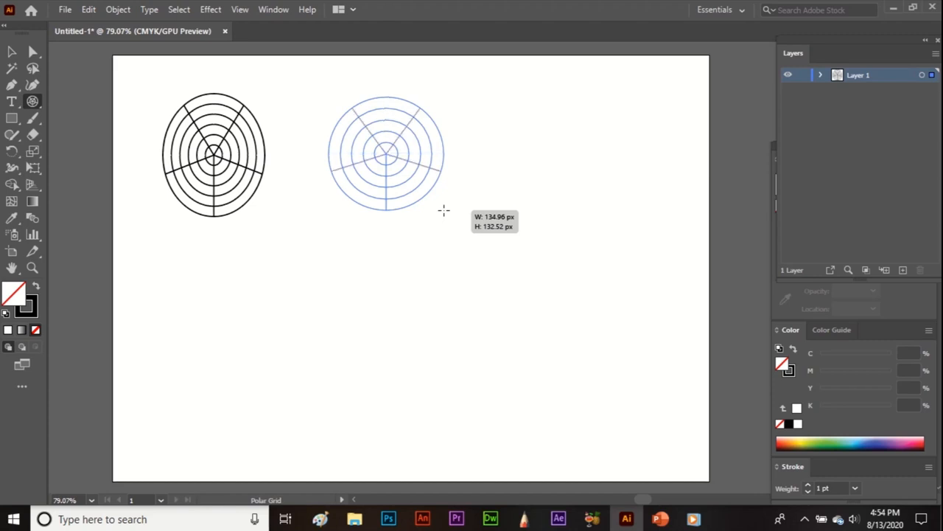
{"action": "left_click_drag", "start_coordinate": [444, 211], "coordinate": [444, 211]}
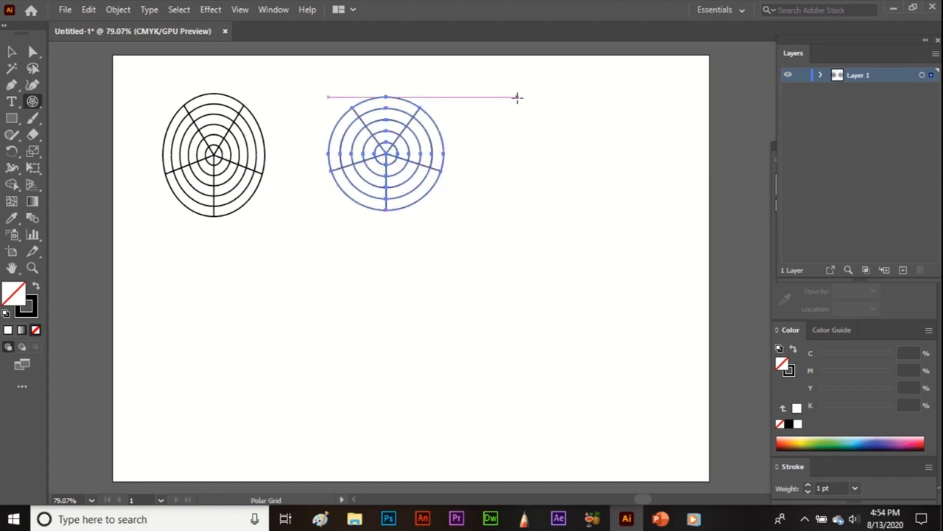
Draw a third, taller polar grid beside the second one, skewing its radial dividers by -10% while drawing.
{"action": "left_click_drag", "start_coordinate": [516, 103], "coordinate": [624, 233]}
{"action": "key", "text": "Down"}
{"action": "key", "text": "Up"}
{"action": "key", "text": "f"}
{"action": "key", "text": "f"}
{"action": "key", "text": "v"}
{"action": "key", "text": "v"}
{"action": "key", "text": "v"}
{"action": "key", "text": "v"}
{"action": "key", "text": "v"}
{"action": "key", "text": "v"}
{"action": "key", "text": "v"}
{"action": "key", "text": "v"}
{"action": "key", "text": "v"}
{"action": "key", "text": "f"}
{"action": "key", "text": "f"}
{"action": "key", "text": "f"}
{"action": "key", "text": "f"}
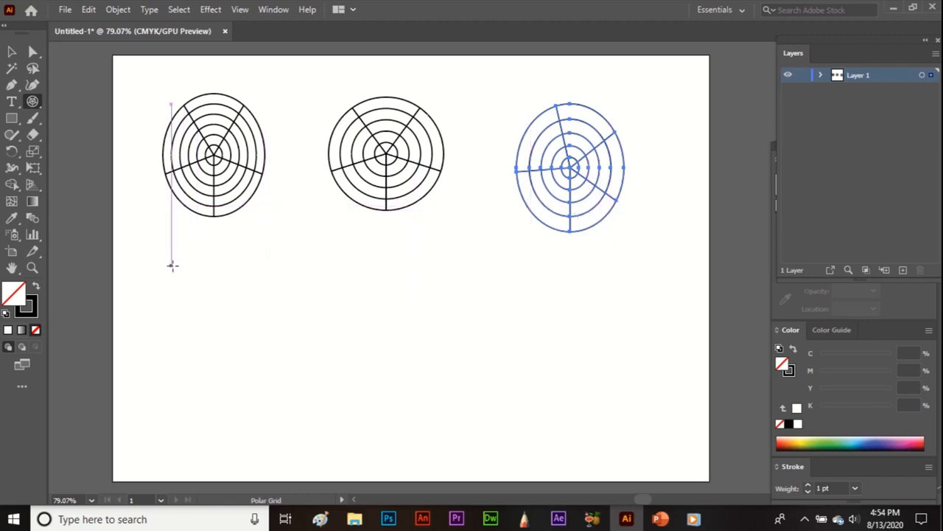
Draw four more polar grids below: one repositioned while drawing, one circular, one drawn from its center, and one circular from its center.
{"action": "mouse_move", "coordinate": [171, 265]}
{"action": "left_mouse_down"}
{"action": "mouse_move", "coordinate": [279, 386]}
{"action": "mouse_move", "coordinate": [247, 382]}
{"action": "mouse_move", "coordinate": [316, 366]}
{"action": "mouse_move", "coordinate": [320, 423]}
{"action": "mouse_move", "coordinate": [207, 379]}
{"action": "mouse_move", "coordinate": [219, 342]}
{"action": "mouse_move", "coordinate": [244, 357]}
{"action": "left_mouse_up"}
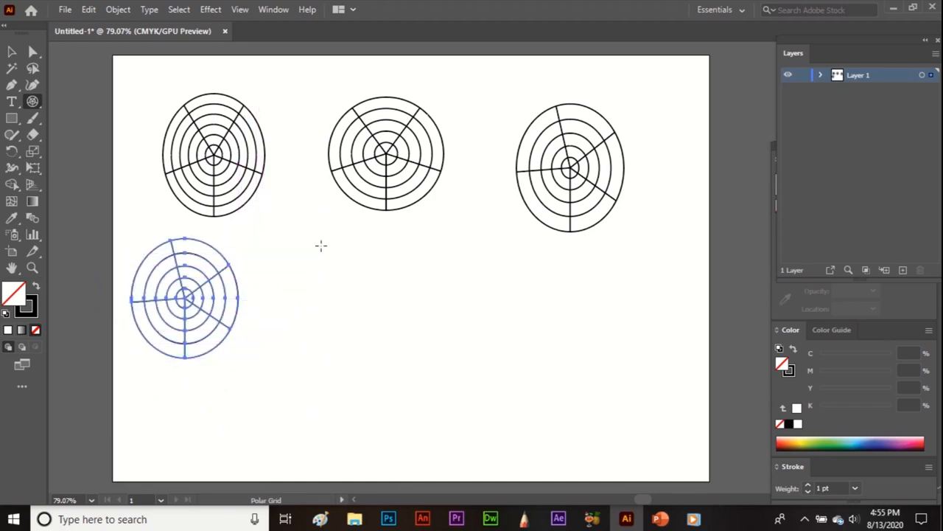
{"action": "left_click_drag", "start_coordinate": [323, 258], "coordinate": [414, 375]}
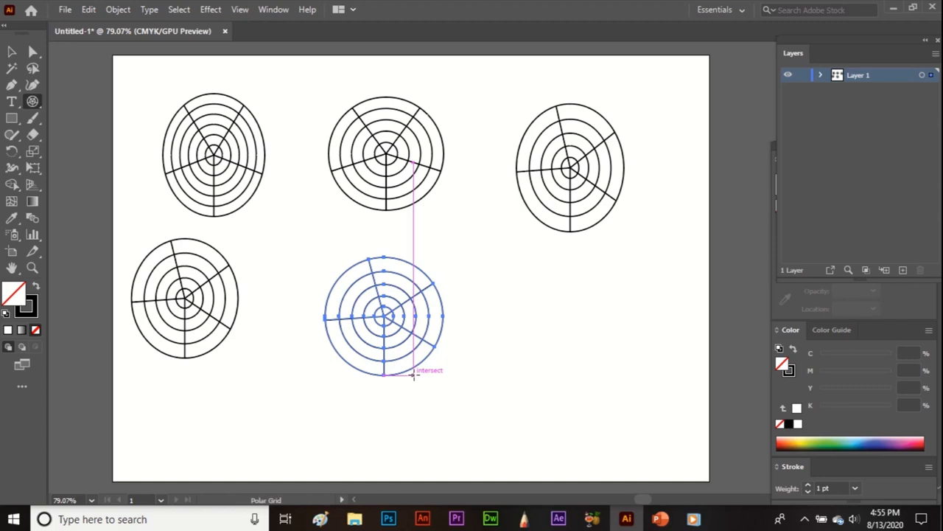
{"action": "left_click_drag", "start_coordinate": [533, 301], "coordinate": [593, 360]}
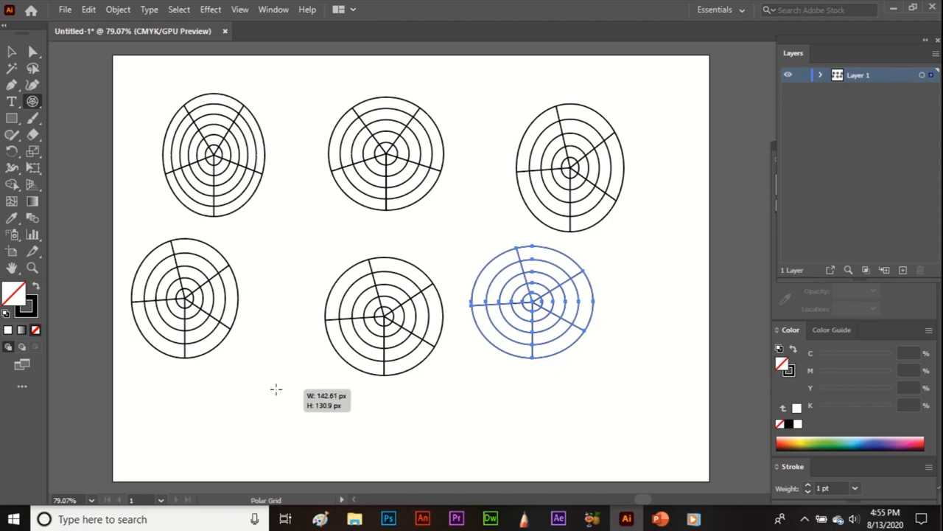
{"action": "mouse_move", "coordinate": [275, 389]}
{"action": "left_mouse_down"}
{"action": "mouse_move", "coordinate": [341, 457]}
{"action": "mouse_move", "coordinate": [332, 444]}
{"action": "left_mouse_up"}
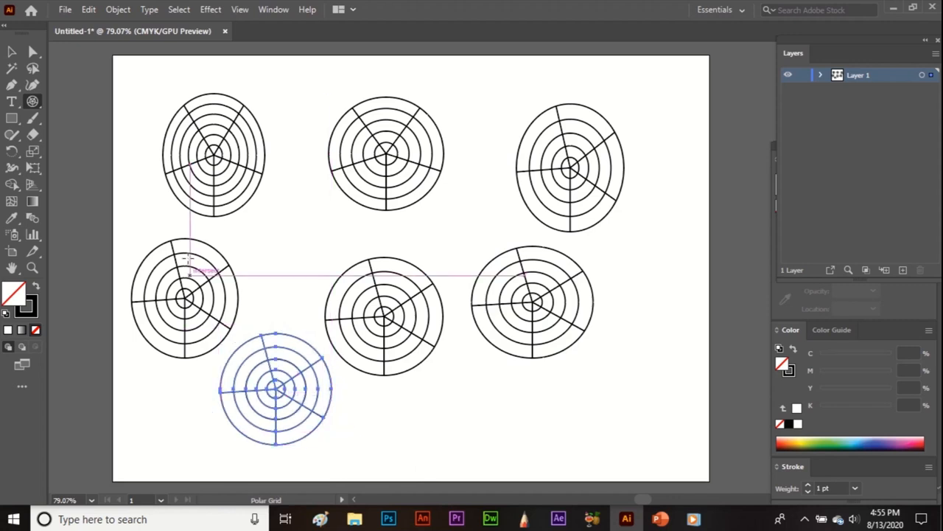
Select all the polar grids on the artboard and delete them.
{"action": "key", "text": "v"}
{"action": "left_click_drag", "start_coordinate": [155, 131], "coordinate": [608, 442]}
{"action": "key", "text": "Delete"}
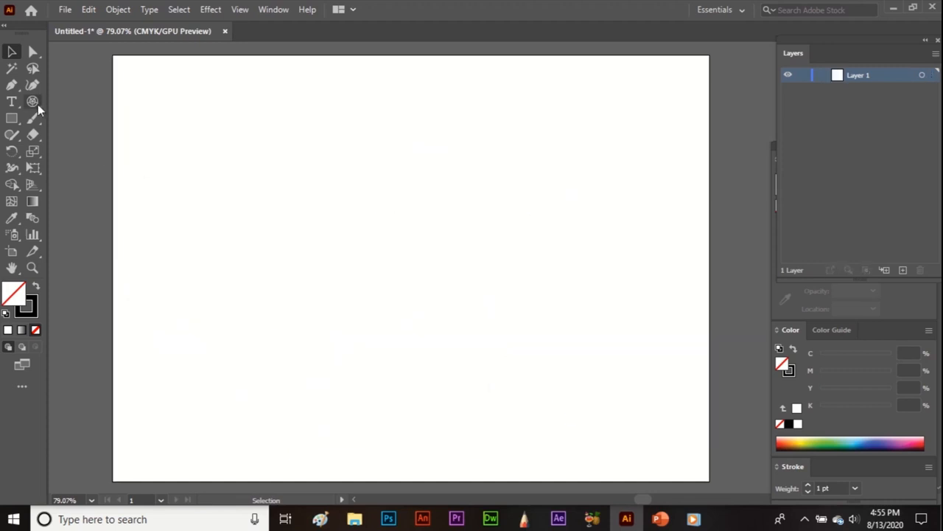
Create a polar grid in the artboard's upper middle with 79% concentric skew and a compound path from its ellipses.
{"action": "left_click", "coordinate": [35, 103]}
{"action": "left_click", "coordinate": [295, 151]}
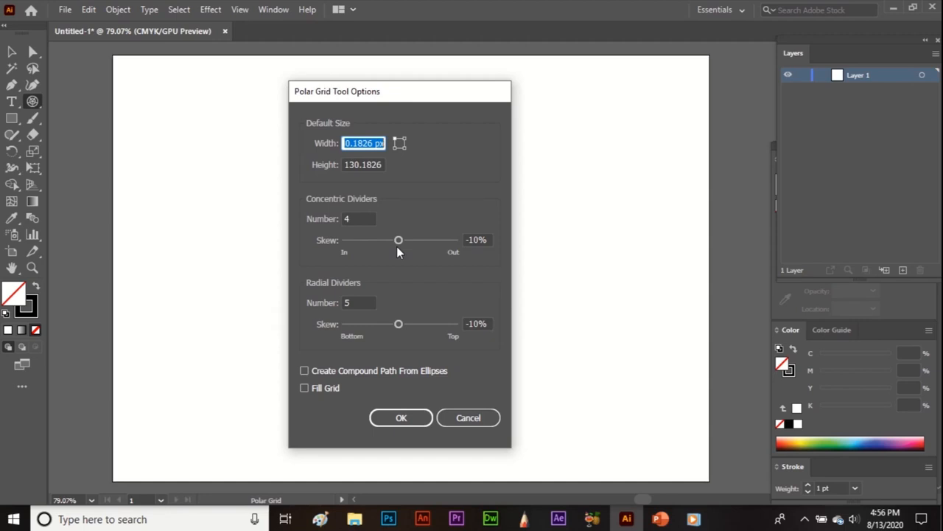
{"action": "left_click_drag", "start_coordinate": [397, 250], "coordinate": [408, 251]}
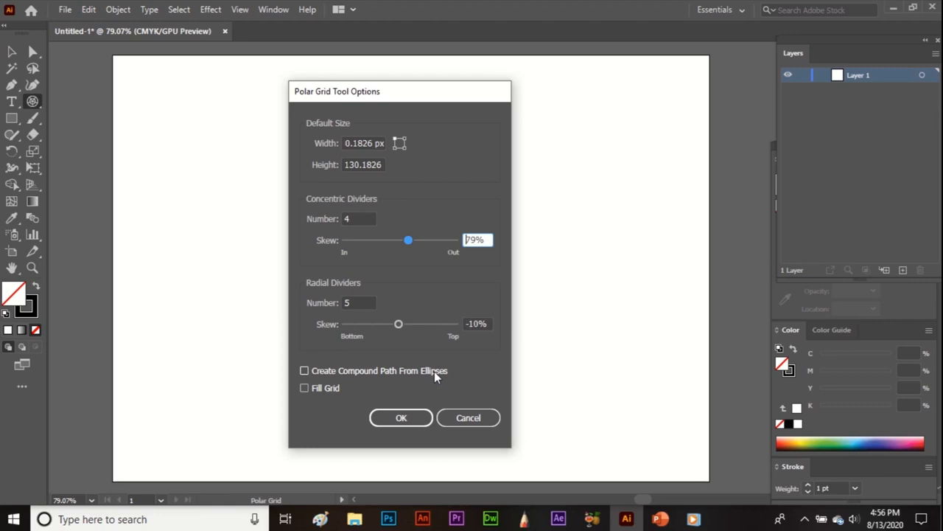
{"action": "left_click", "coordinate": [304, 371]}
{"action": "left_click", "coordinate": [394, 418]}
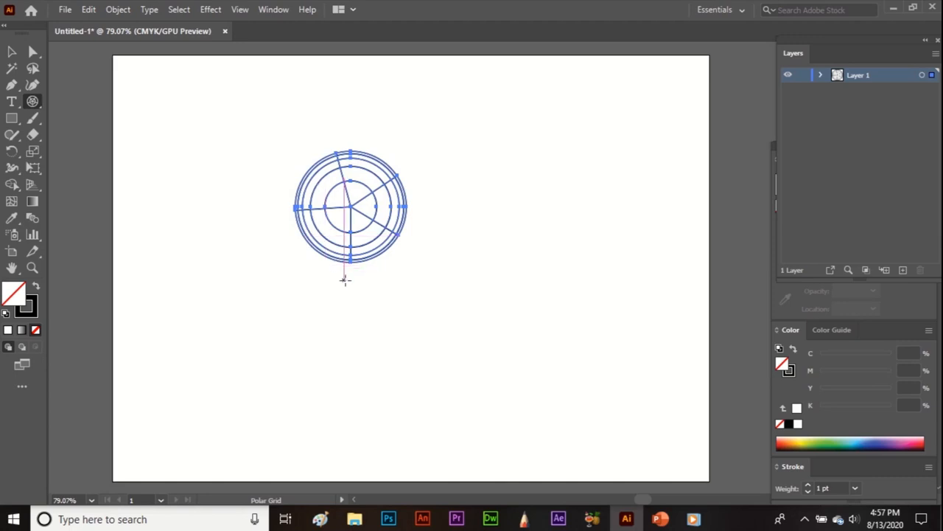
Fill the compound-path polar grid with red (#CE2424).
{"action": "double_click", "coordinate": [15, 292]}
{"action": "left_click", "coordinate": [408, 244]}
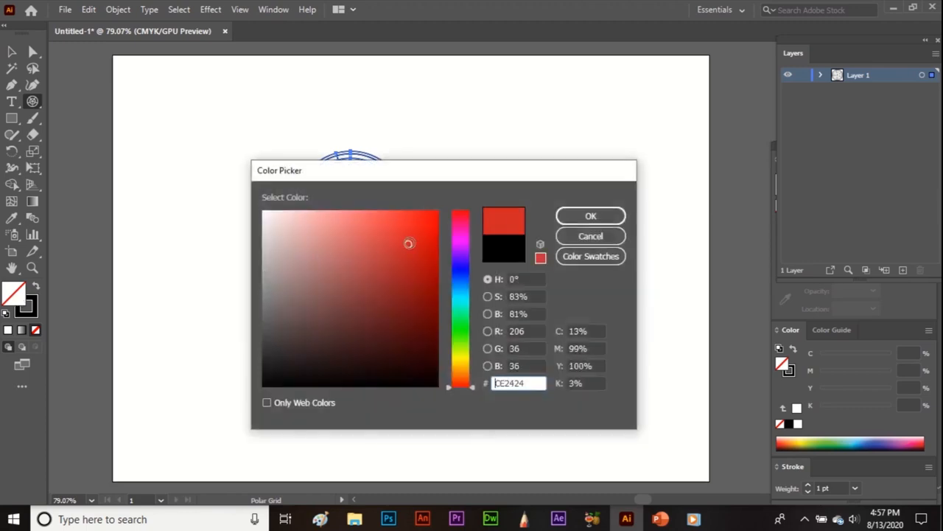
{"action": "left_click", "coordinate": [591, 216]}
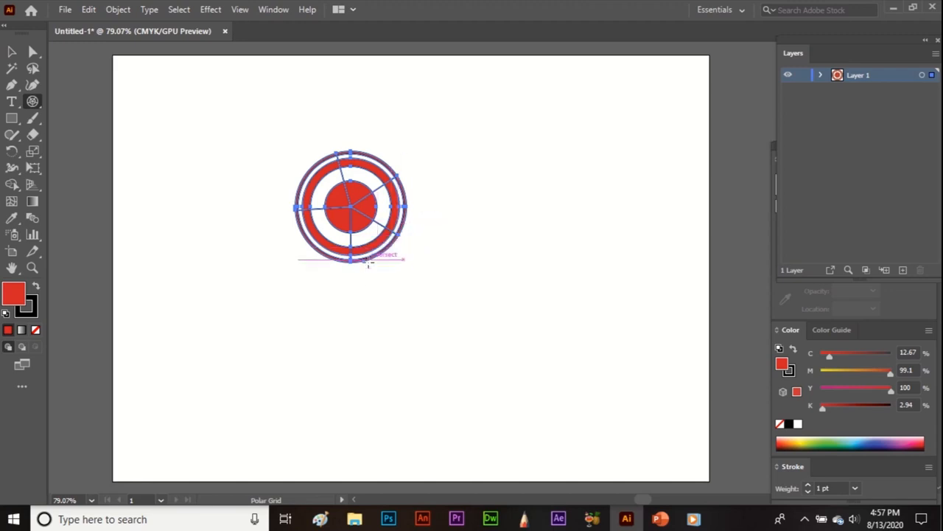
Create a second polar grid beside the red one with Fill Grid on and the compound path option off.
{"action": "left_click", "coordinate": [517, 191]}
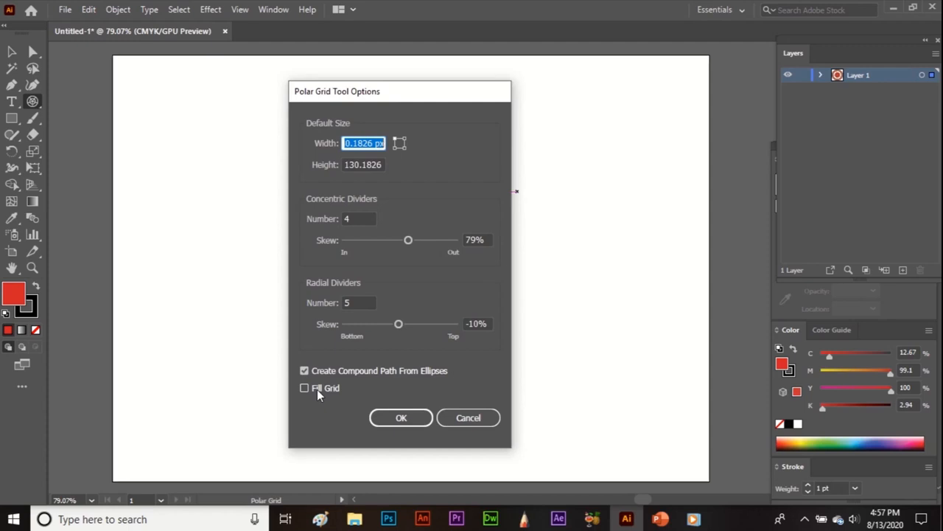
{"action": "left_click", "coordinate": [304, 371]}
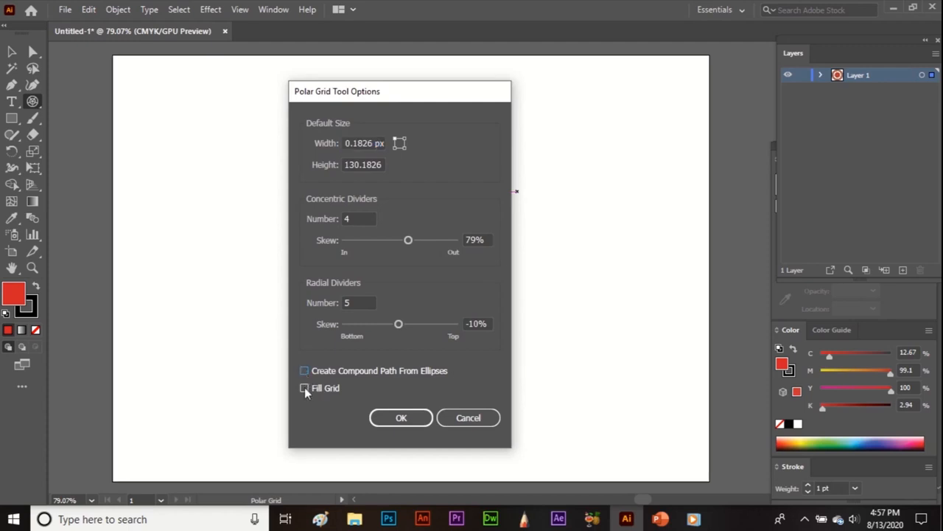
{"action": "left_click", "coordinate": [304, 388]}
{"action": "left_click", "coordinate": [390, 417]}
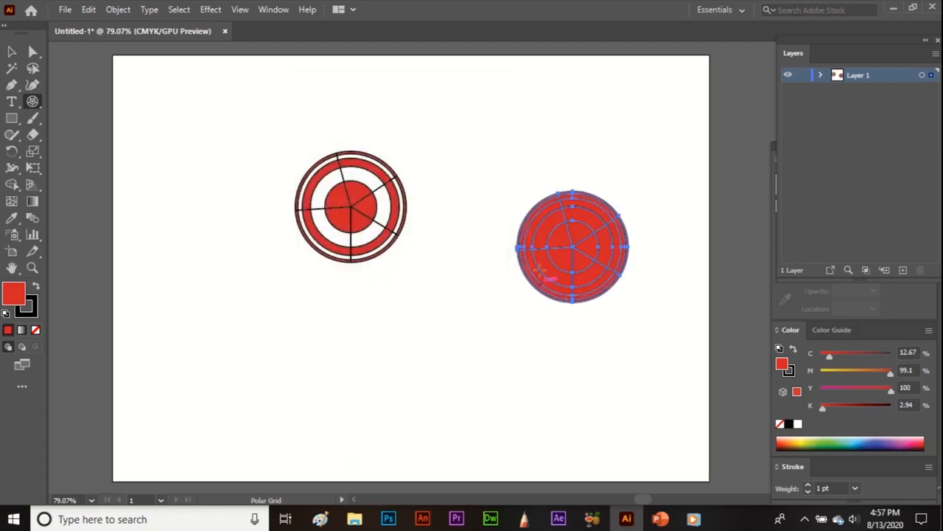